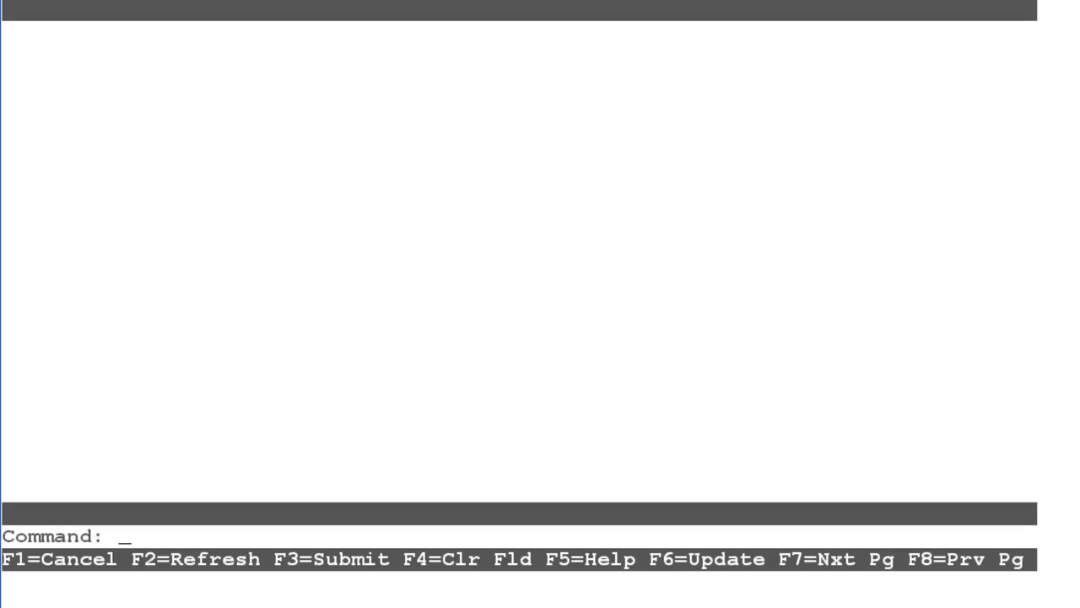
# - Run 'busyout mis' to take the MIS link out of service
pyautogui.write('bus mi')
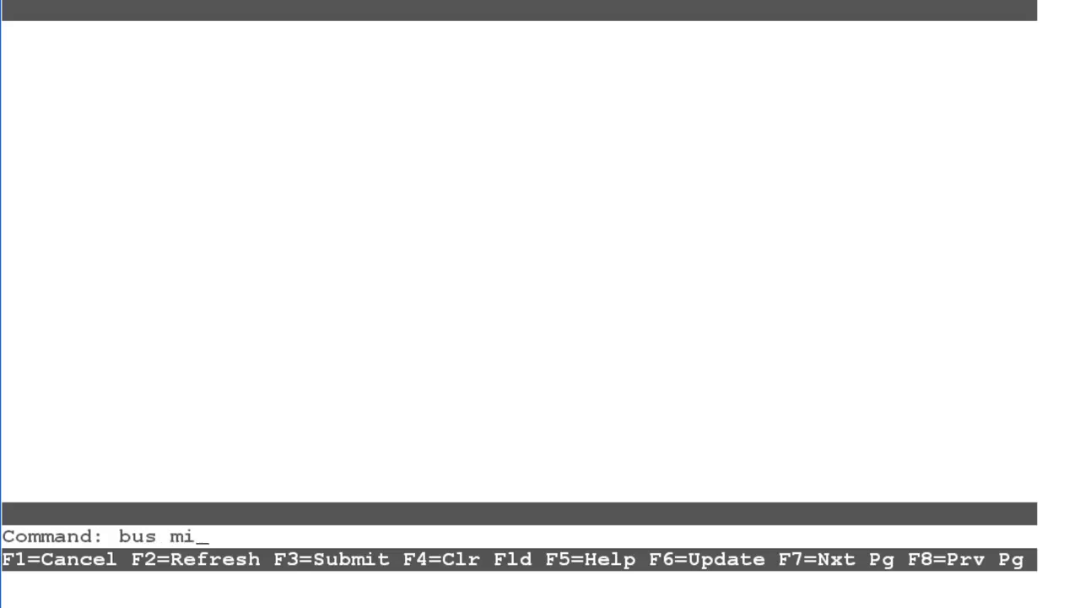
pyautogui.write('s')
pyautogui.press('Return')
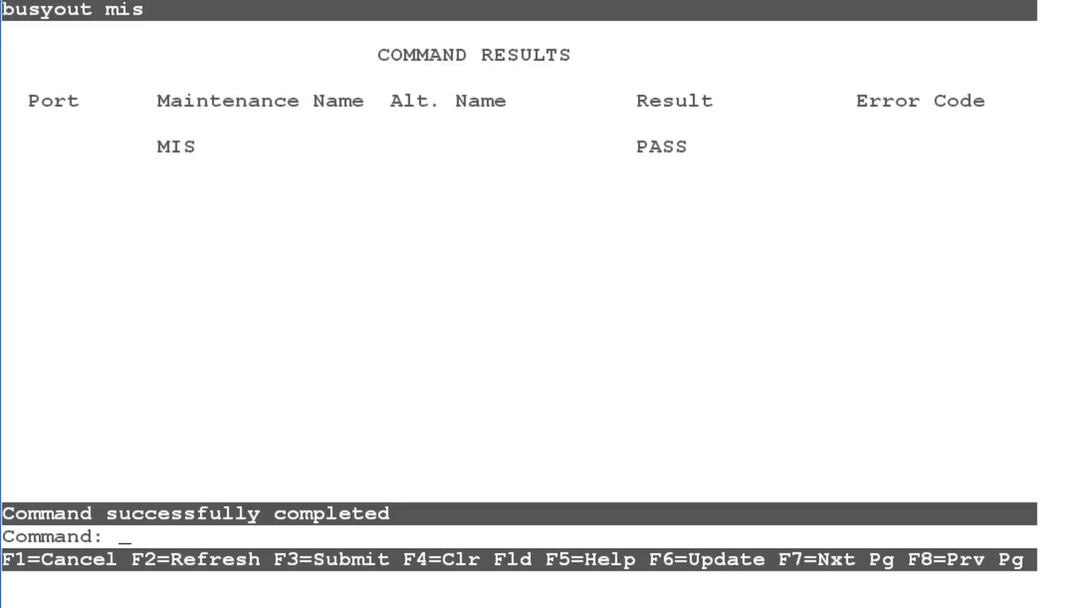
# - Open system-parameters features for change with 'ch sys fea' and page forward to the Call Center settings
pyautogui.write('ch sys ')
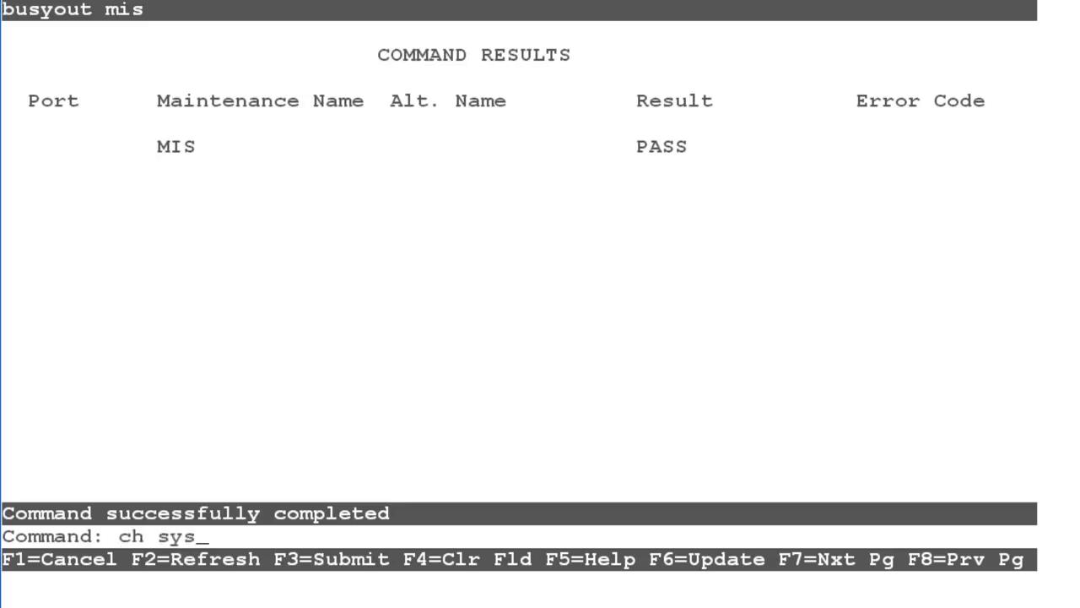
pyautogui.write('fea')
pyautogui.press('Return')
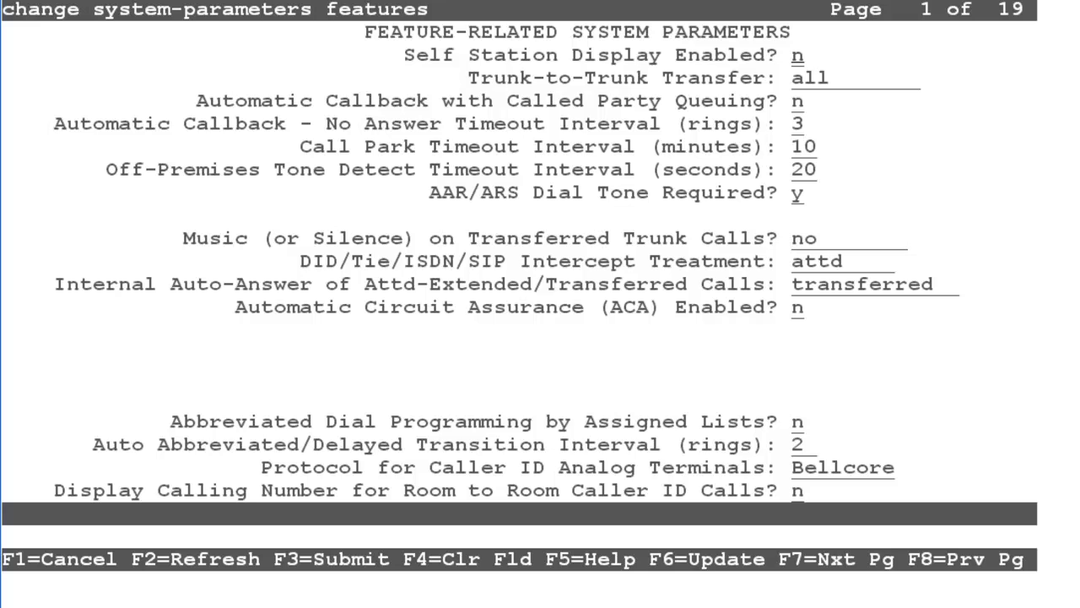
pyautogui.press('F7')
pyautogui.press('F7')
pyautogui.press('F7')
pyautogui.press('F7')
pyautogui.press('F7')
pyautogui.press('F7')
pyautogui.press('F7')
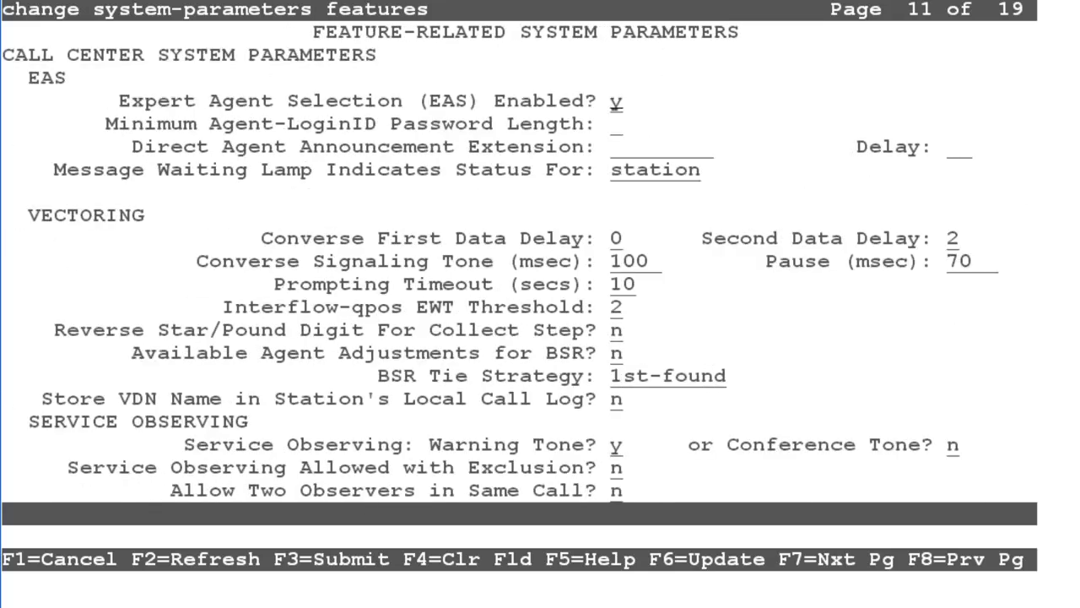
pyautogui.press('F7')
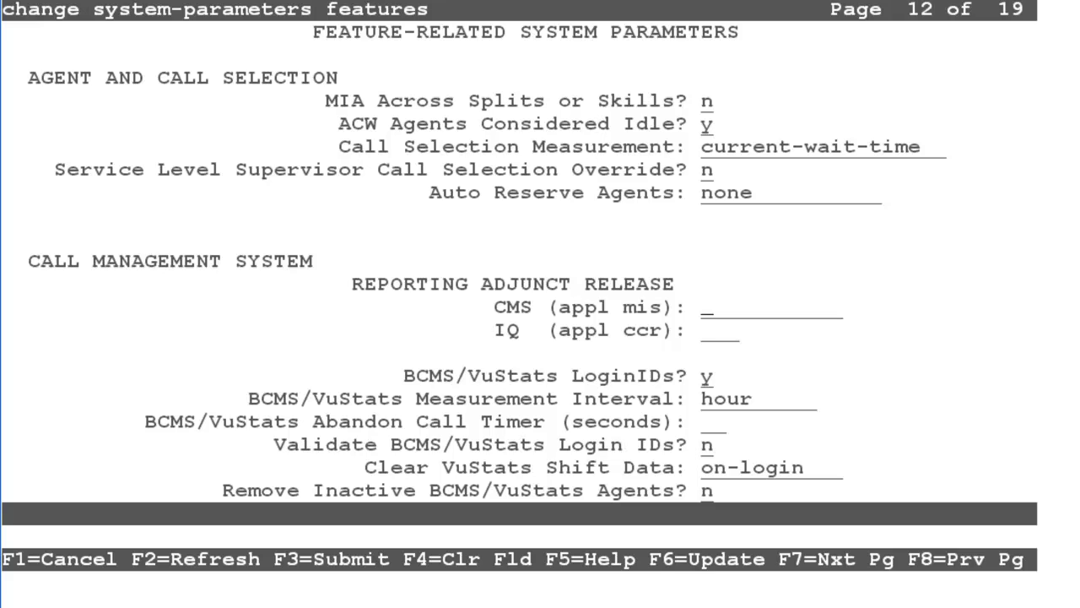
# - List the valid CMS (appl mis) release values through R15/R16 and R16.1/R16.x
pyautogui.press('F5')
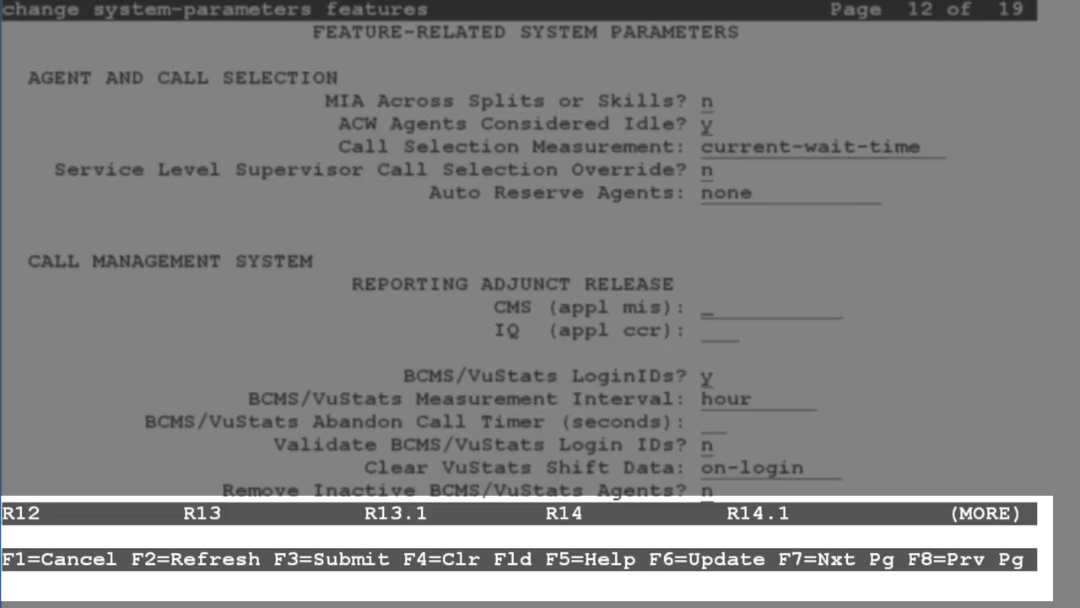
pyautogui.press('F5')
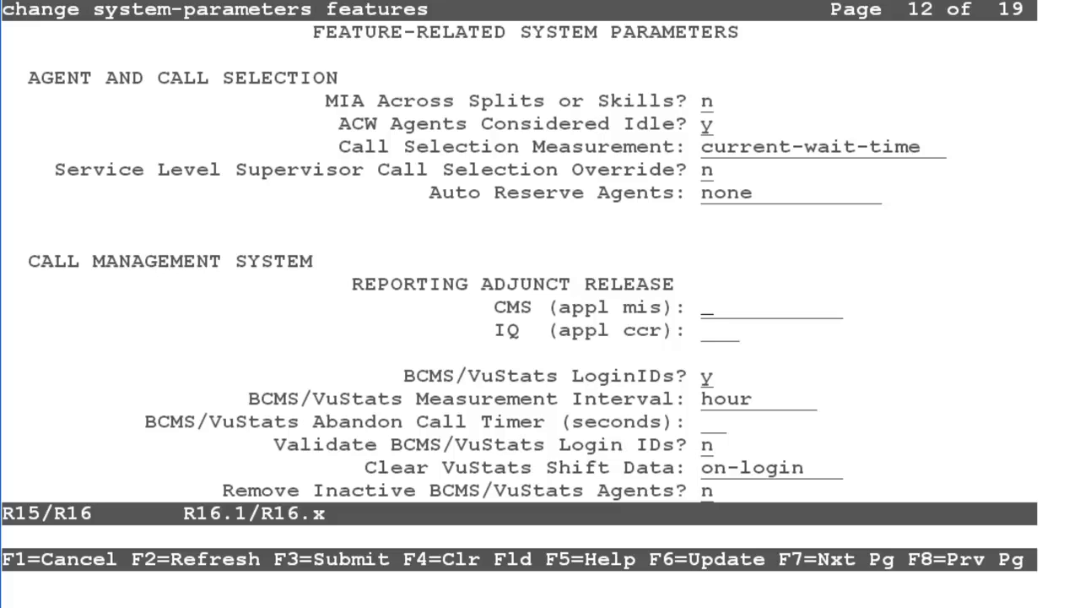
# - Enter R16.1/R16.x as the CMS release and submit the feature parameters
pyautogui.write('R')
pyautogui.write('16.1/R16.x')
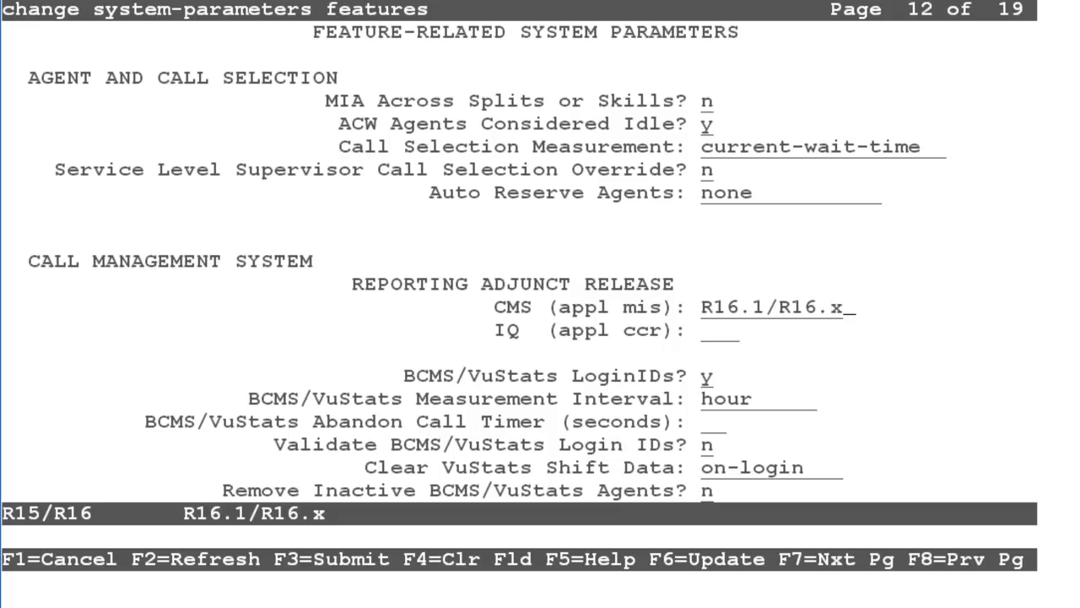
pyautogui.press('F3')
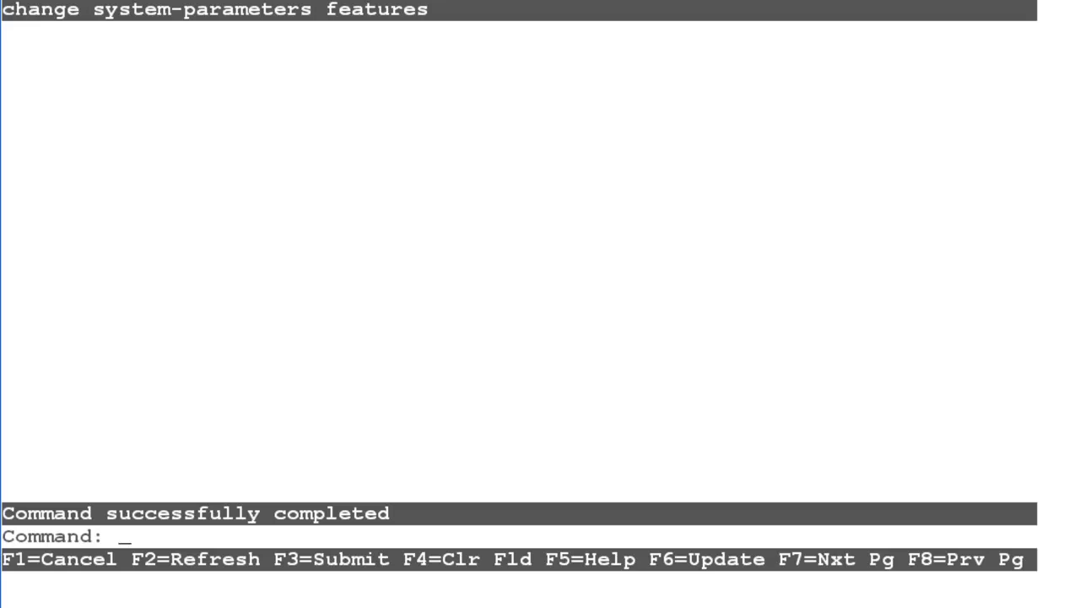
# - Display system-parameters features to confirm CMS (appl mis) reads R16.1/R16.x, then close the view
pyautogui.write('disp sys fea')
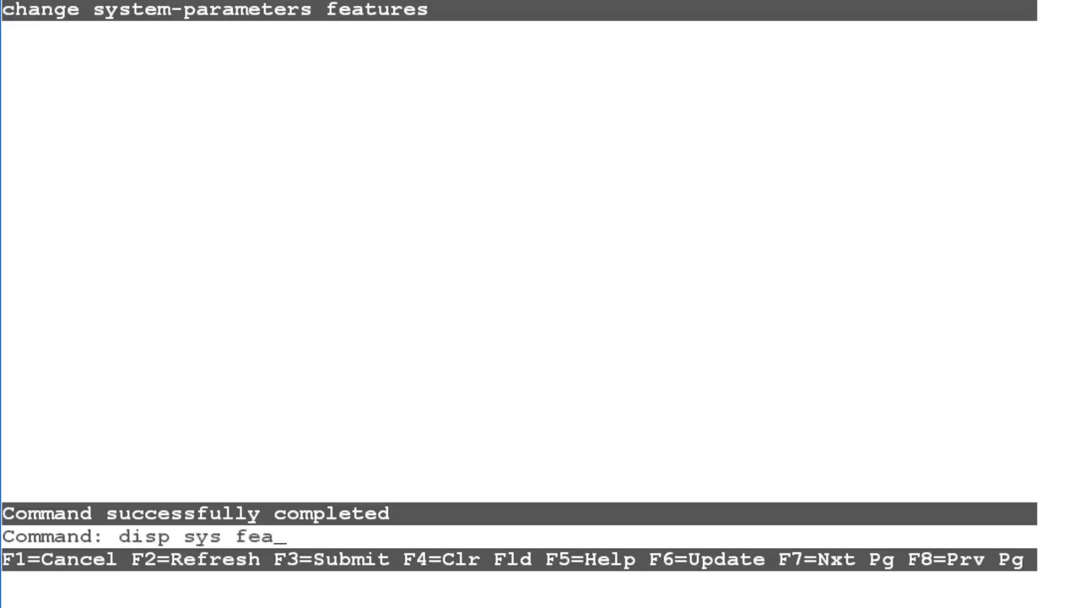
pyautogui.press('Return')
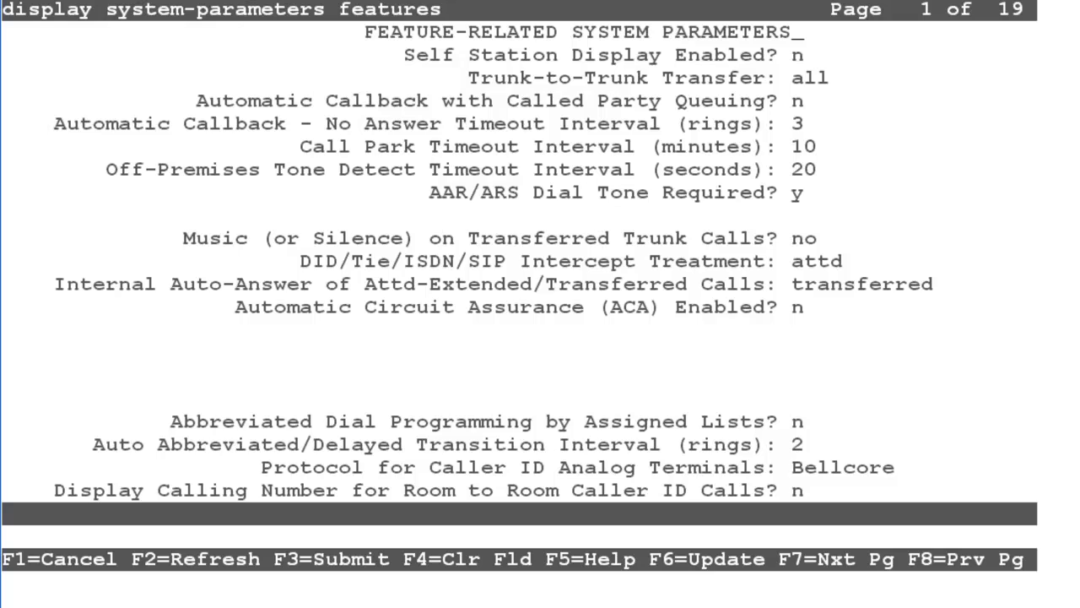
pyautogui.press('F7')
pyautogui.press('F7')
pyautogui.press('F7')
pyautogui.press('F7')
pyautogui.press('F7')
pyautogui.press('F7')
pyautogui.press('F7')
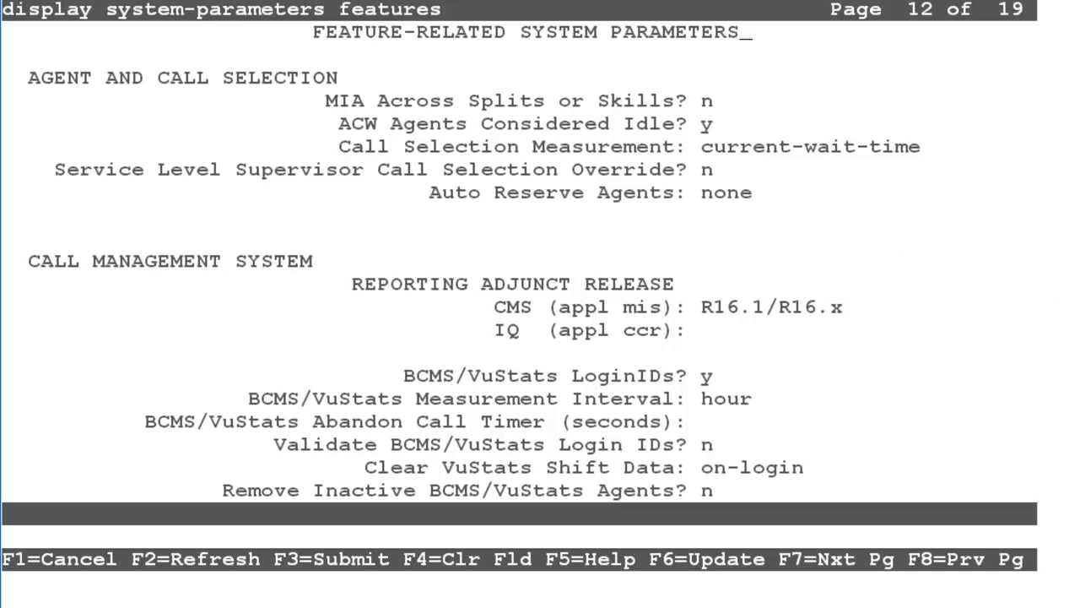
pyautogui.press('F1')
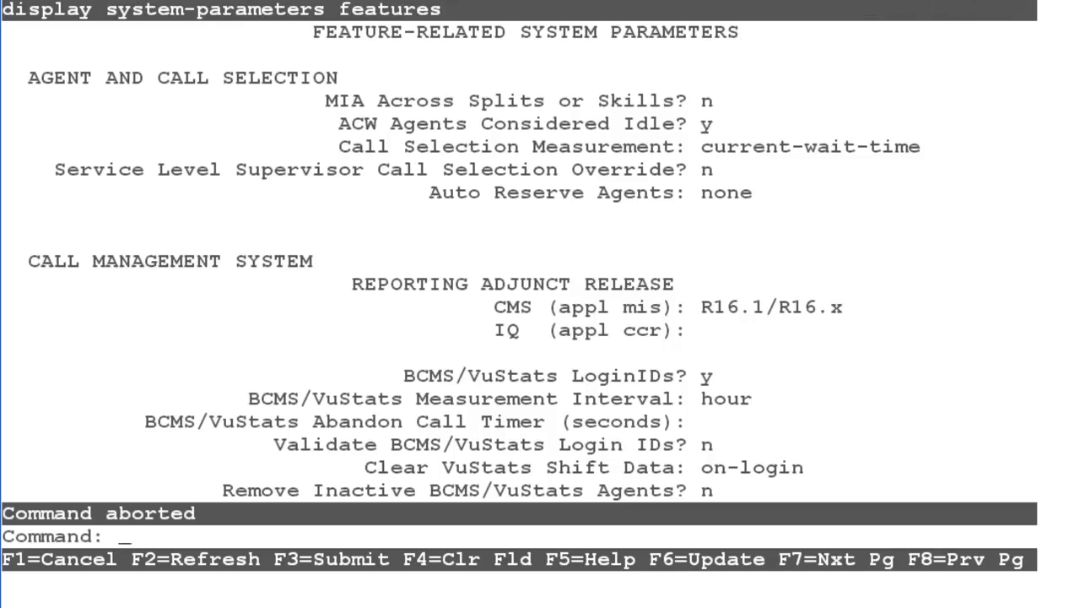
# - Run 'release mis' to return the MIS link to service
pyautogui.write('rel mis')
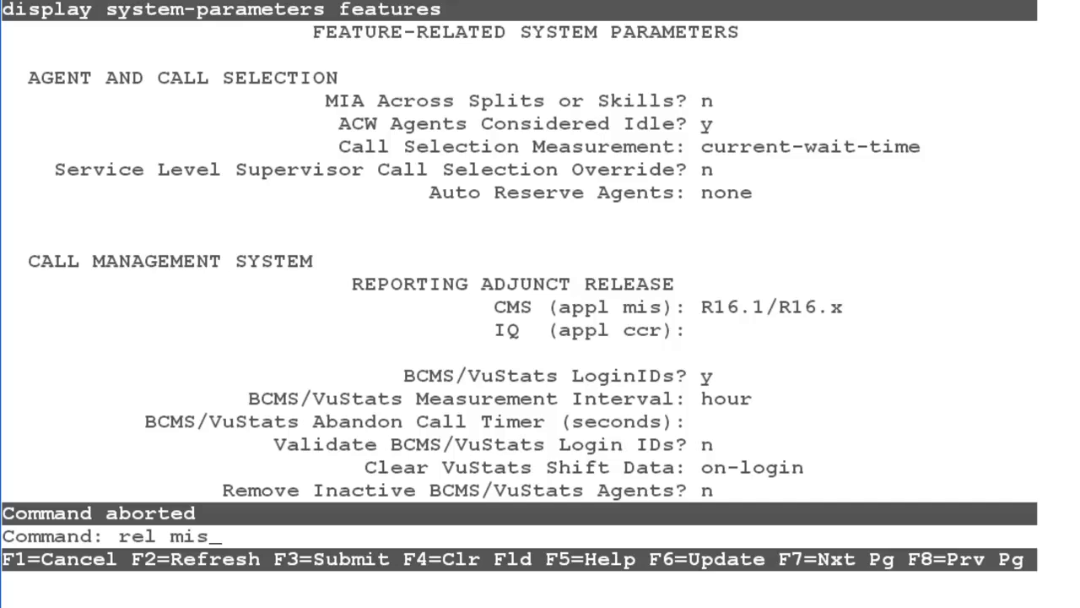
pyautogui.press('Return')
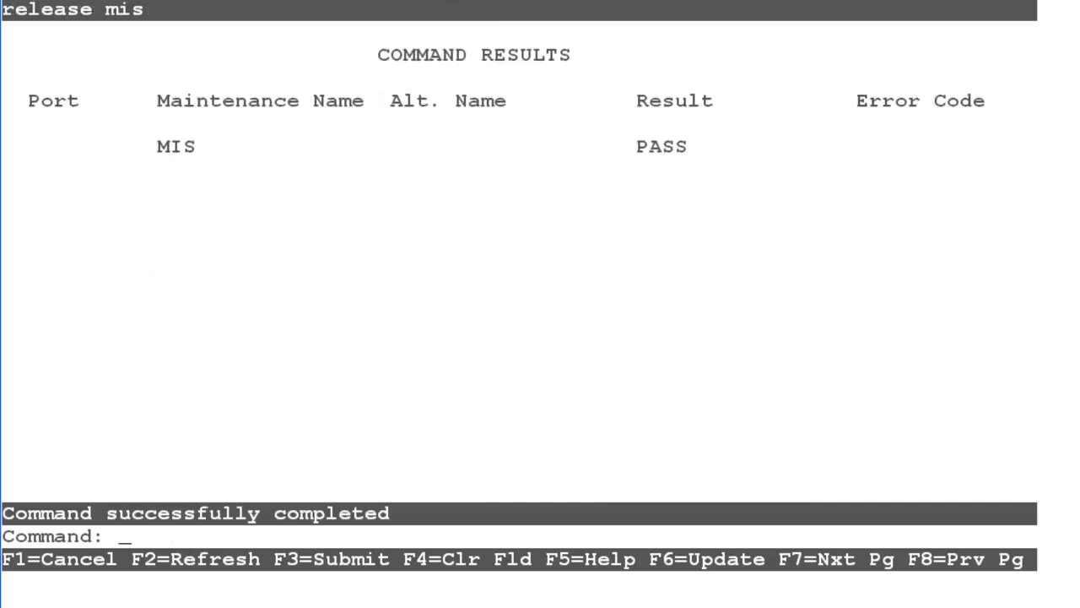